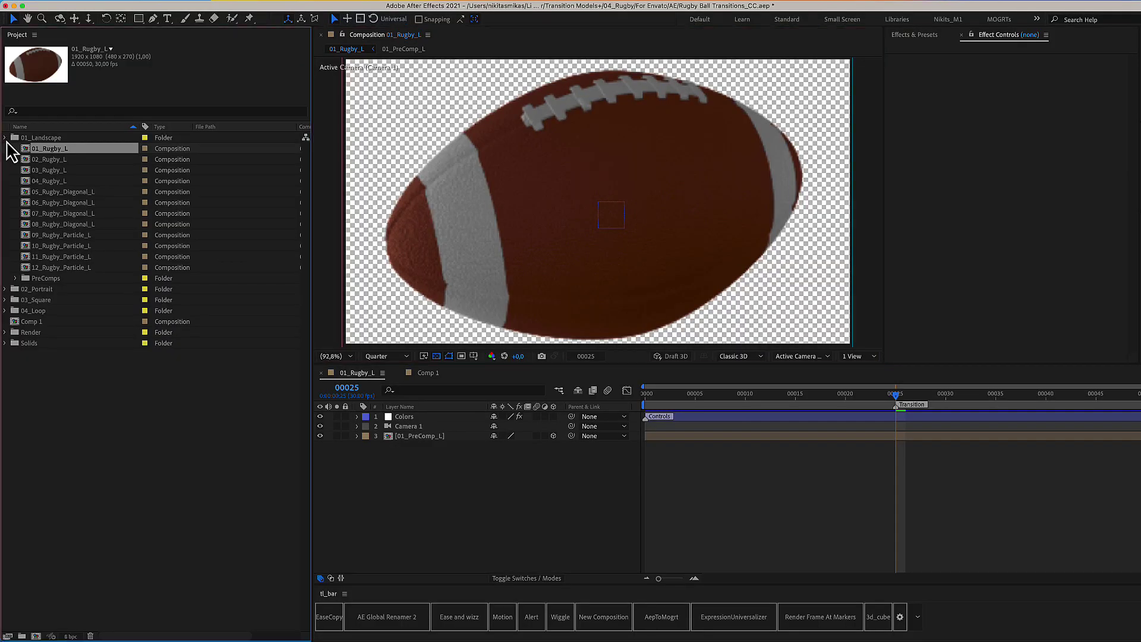
# Collapse the 01_Landscape folder in the Project panel
pyautogui.click(7, 138)
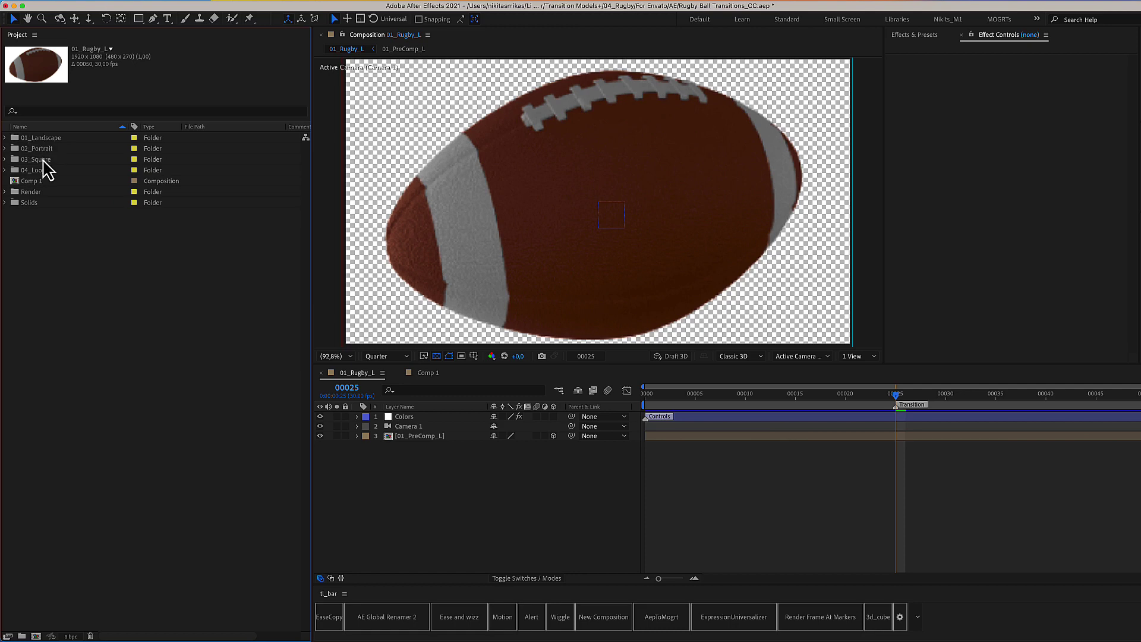
# Open Loop_Rugby_01 from 04_Loop, scrub its spinning ball, then fold 04_Loop away
pyautogui.click(14, 170)
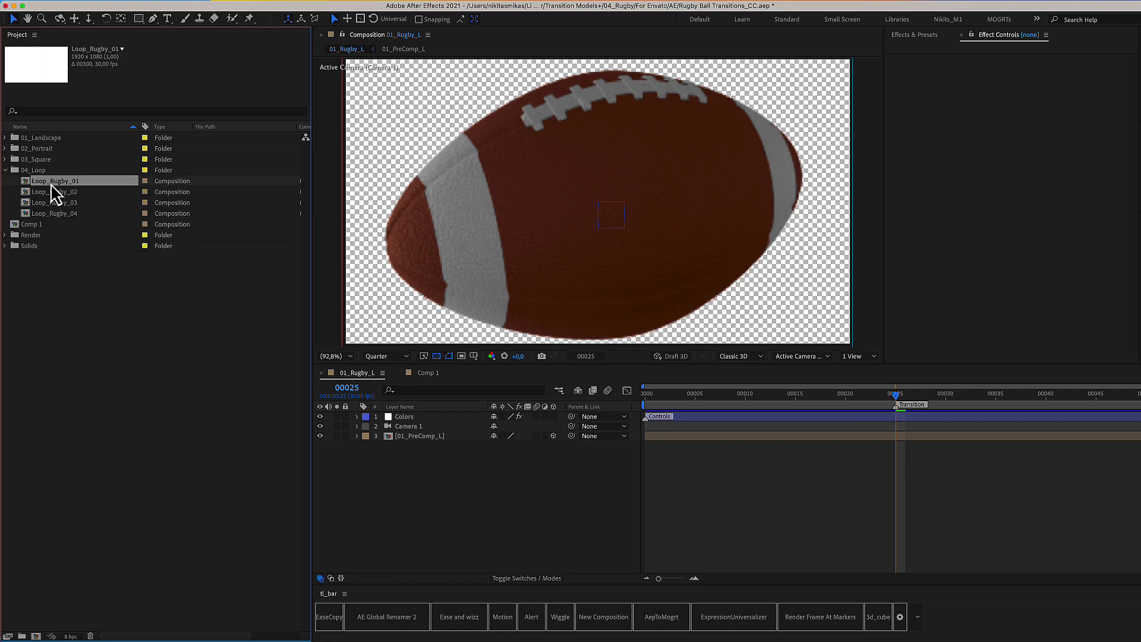
pyautogui.doubleClick(53, 181)
pyautogui.click(715, 395)
pyautogui.moveTo(715, 395); pyautogui.dragTo(740, 395)
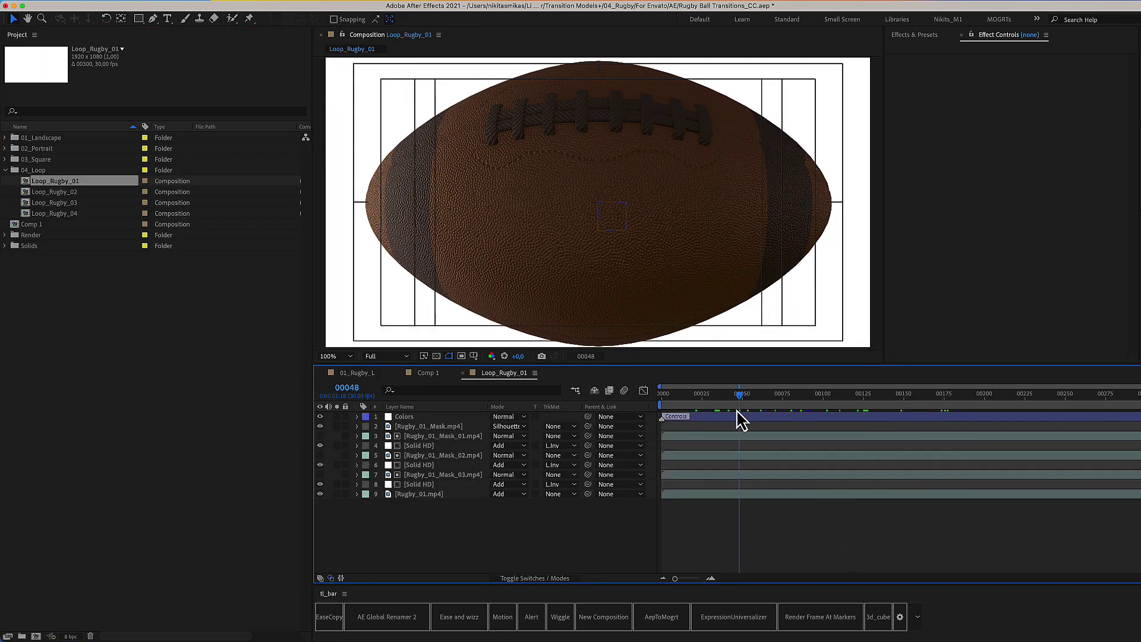
pyautogui.moveTo(760, 394); pyautogui.dragTo(1076, 395)
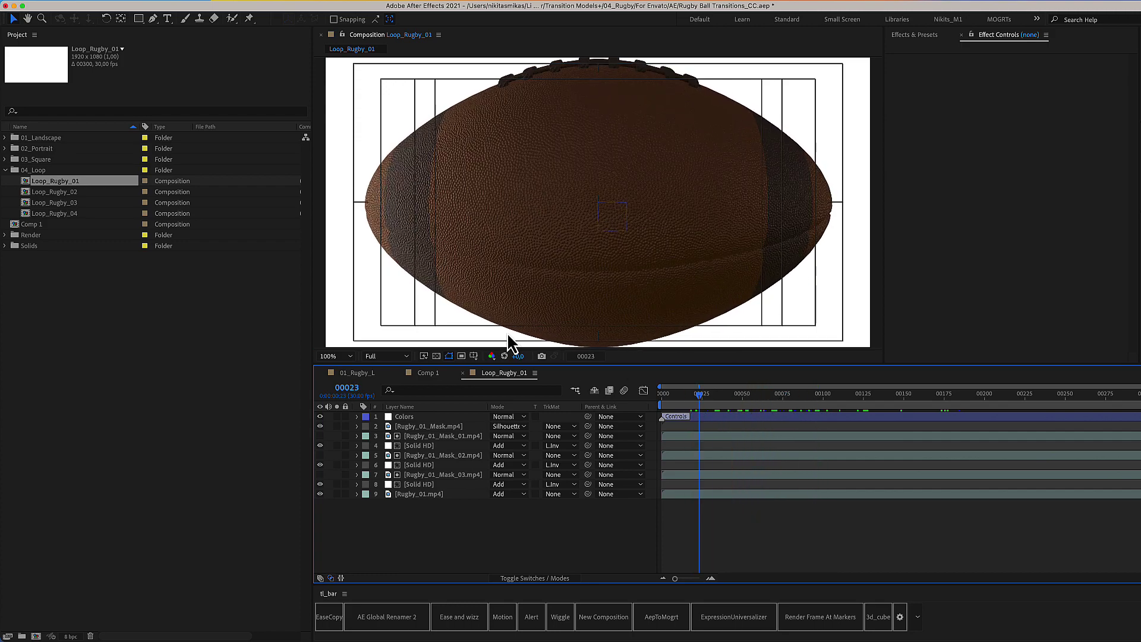
pyautogui.click(7, 173)
pyautogui.click(427, 373)
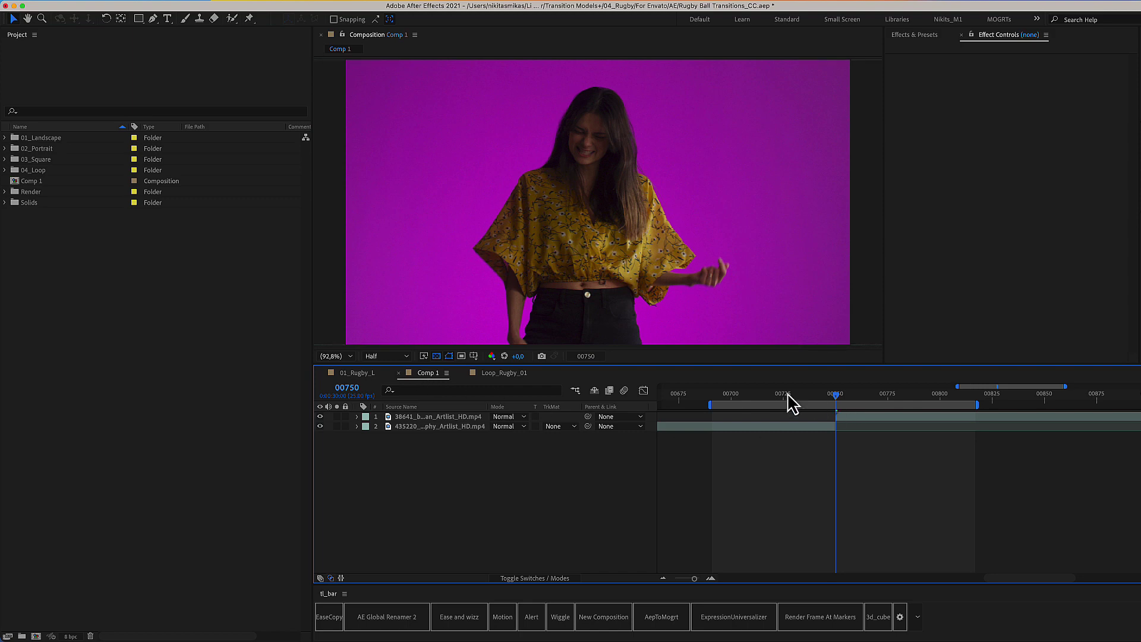
# Add 01_Rugby_L from 01_Landscape to Comp 1 with the playhead at frame 726
pyautogui.moveTo(788, 395)
pyautogui.mouseDown()
pyautogui.moveTo(731, 395)
pyautogui.moveTo(784, 395)
pyautogui.mouseUp()
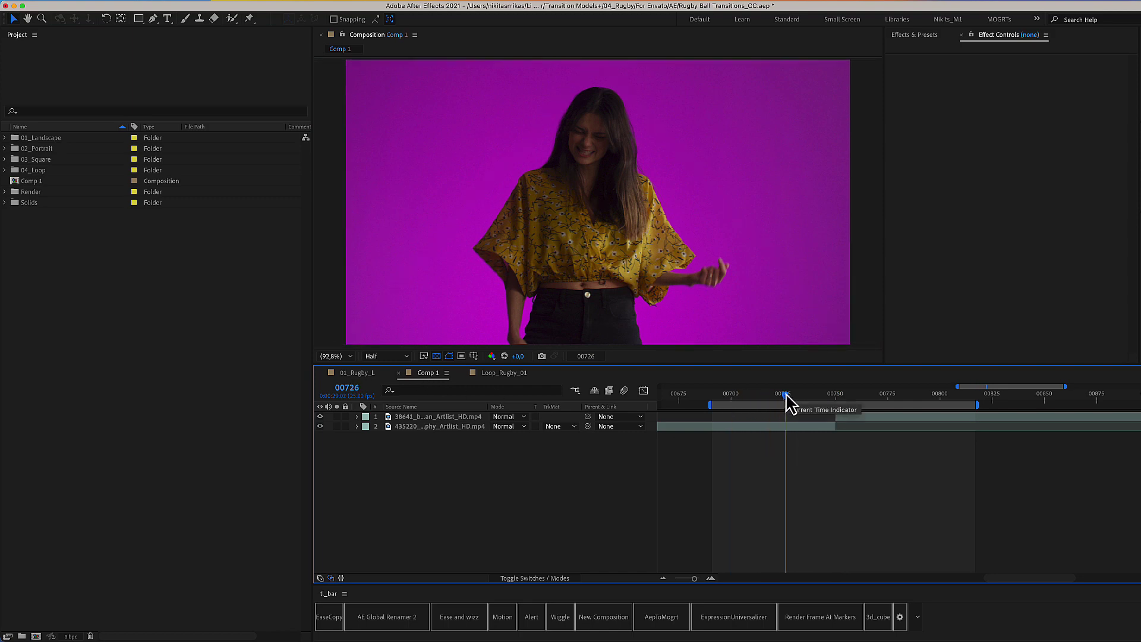
pyautogui.click(6, 137)
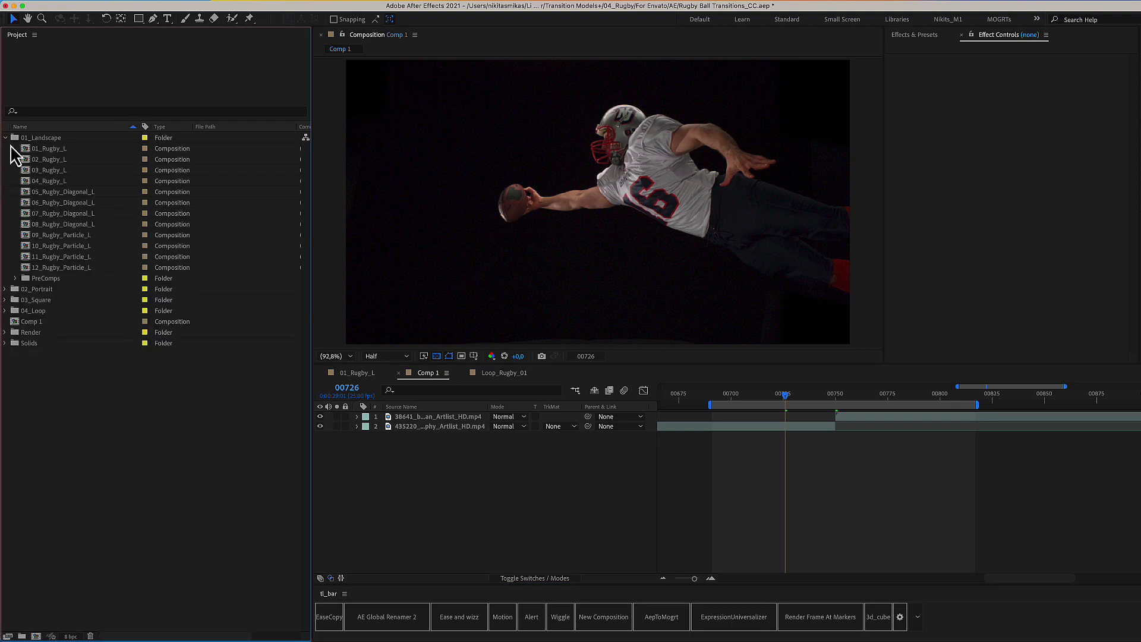
pyautogui.moveTo(50, 149)
pyautogui.mouseDown()
pyautogui.moveTo(821, 394)
pyautogui.moveTo(820, 423)
pyautogui.mouseUp()
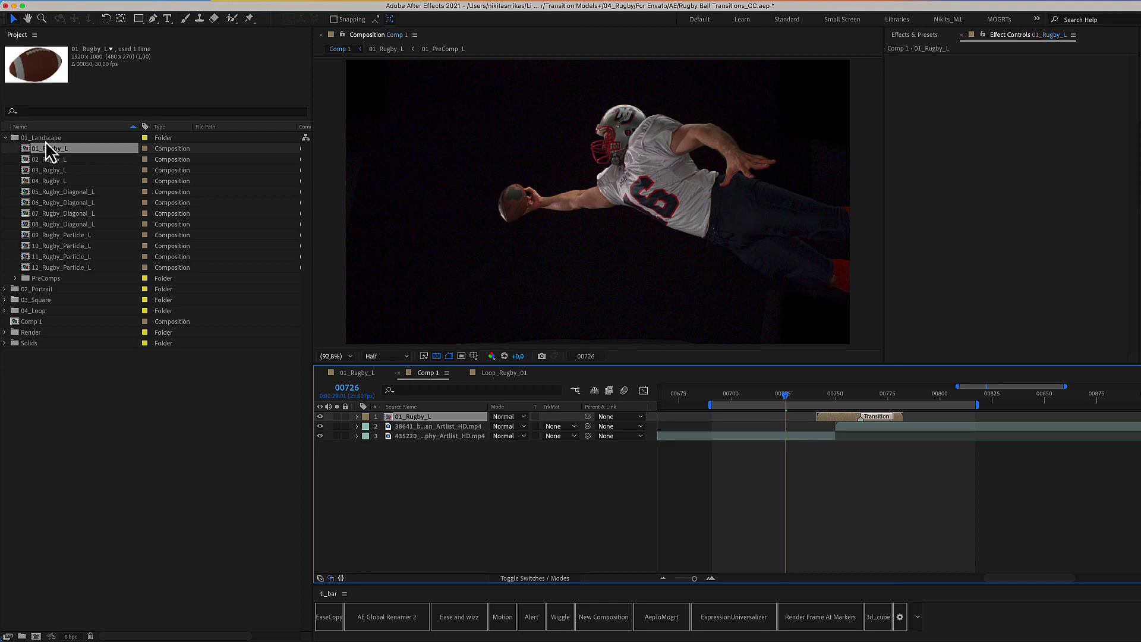
# Snap the 01_Rugby_L Transition marker to the cut at frame 750 and preview it
pyautogui.click(835, 393)
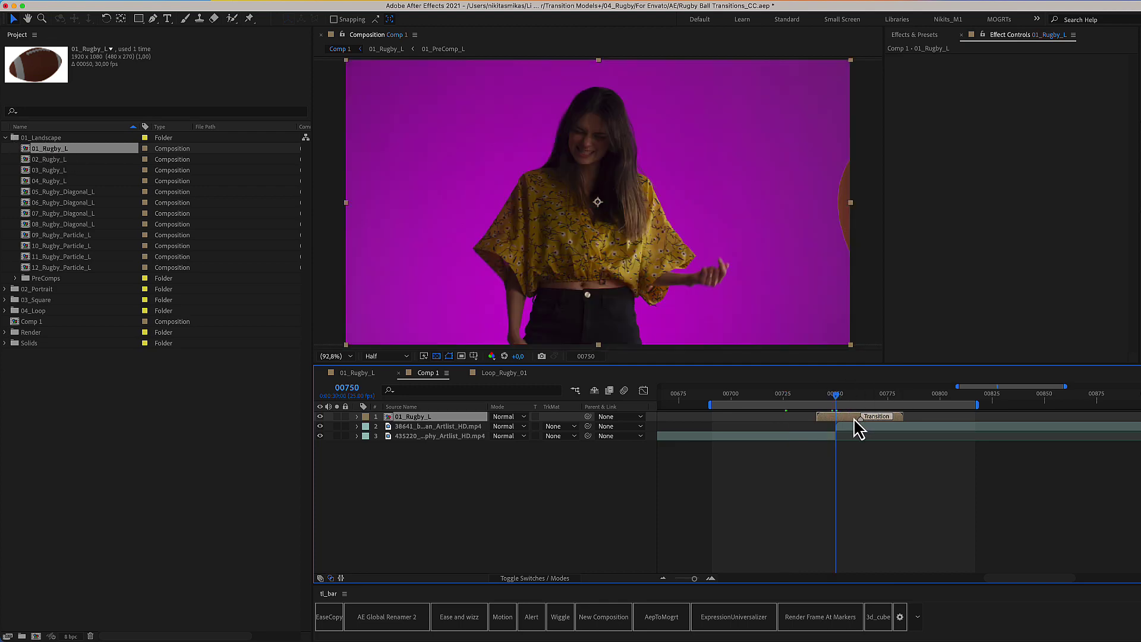
pyautogui.moveTo(857, 419); pyautogui.dragTo(833, 418)
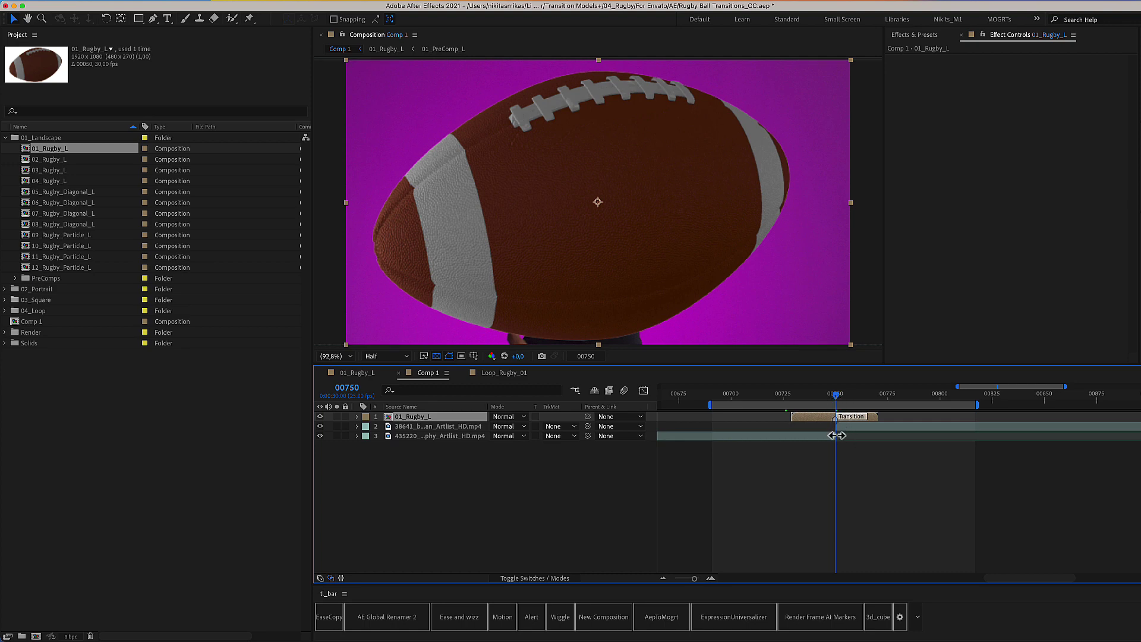
pyautogui.press('space')
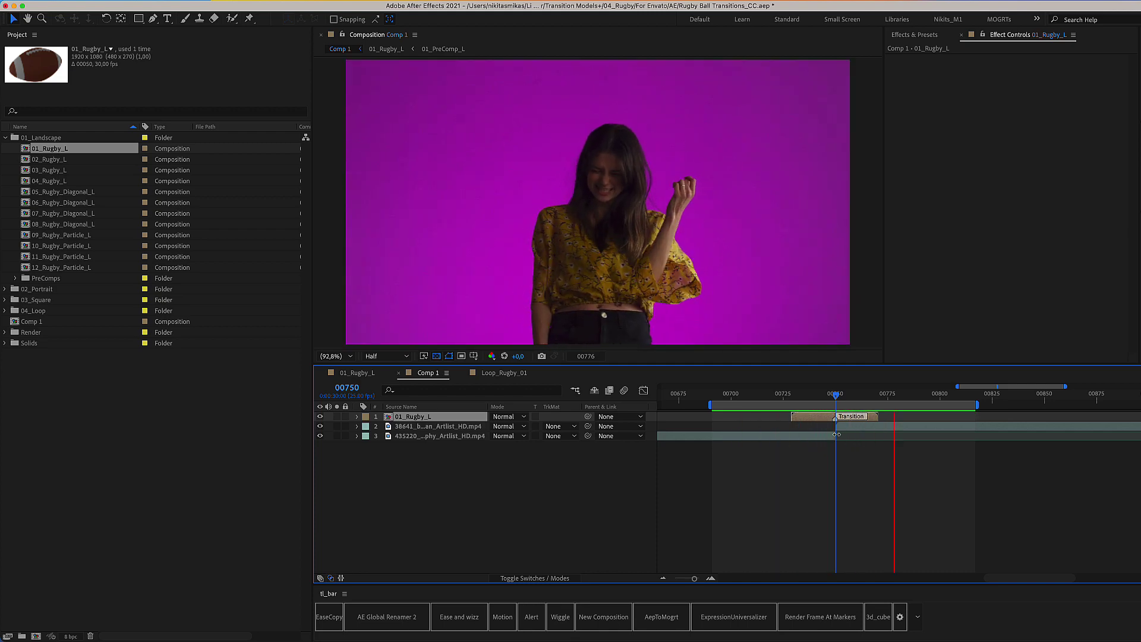
pyautogui.moveTo(836, 395); pyautogui.dragTo(835, 394)
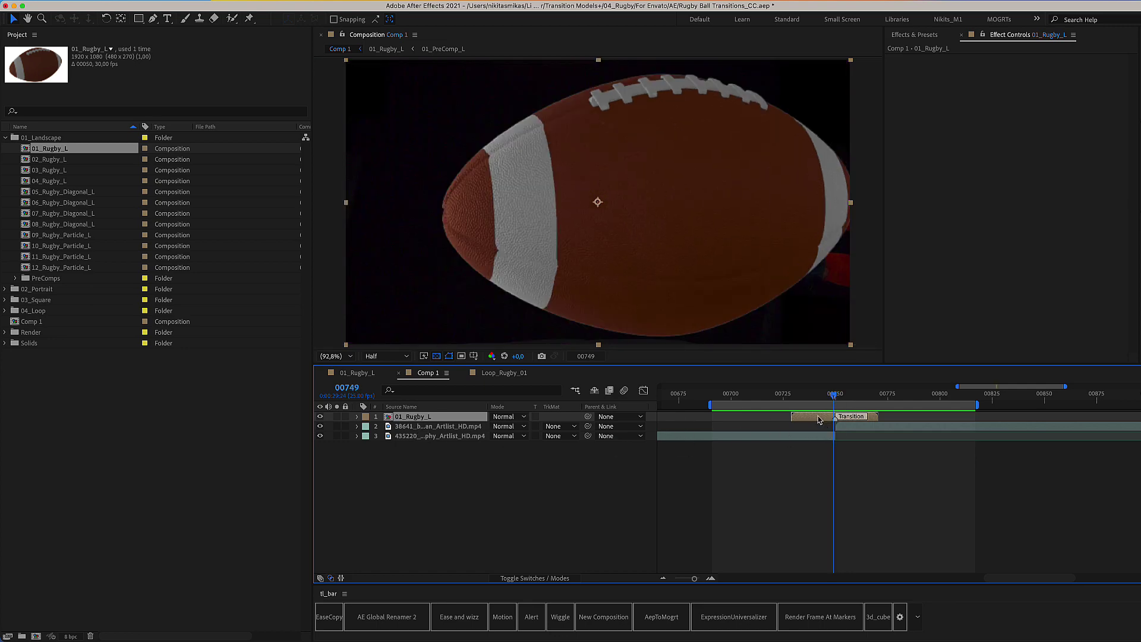
# Set Color 1 on the 01_Rugby_L Colors layer to bright blue for the laces
pyautogui.doubleClick(818, 420)
pyautogui.click(818, 419)
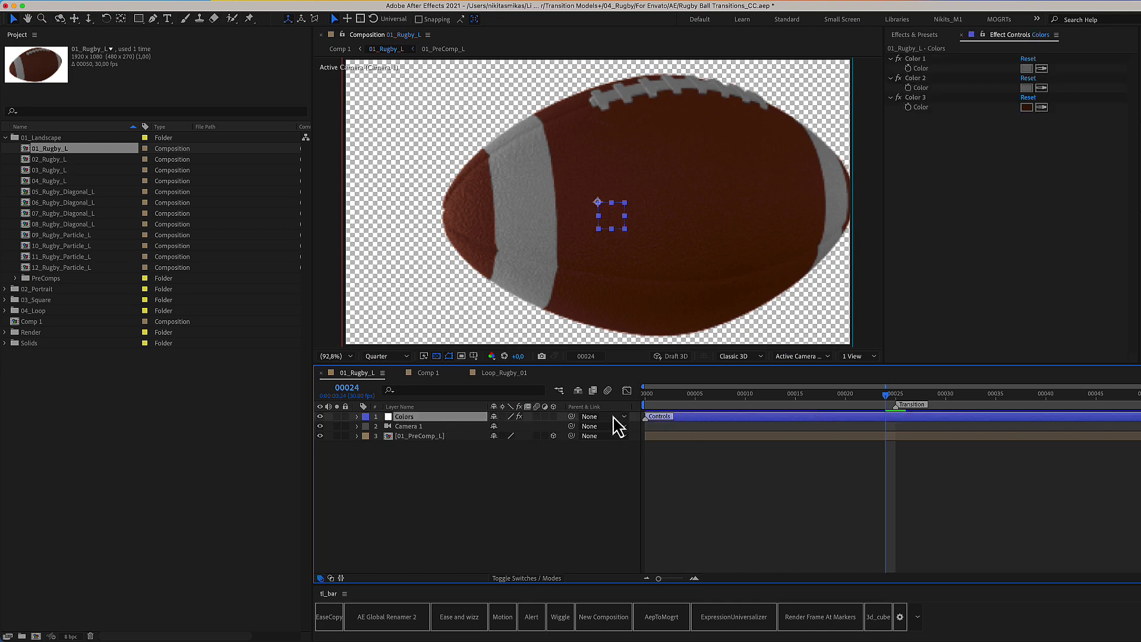
pyautogui.click(1027, 70)
pyautogui.click(216, 342)
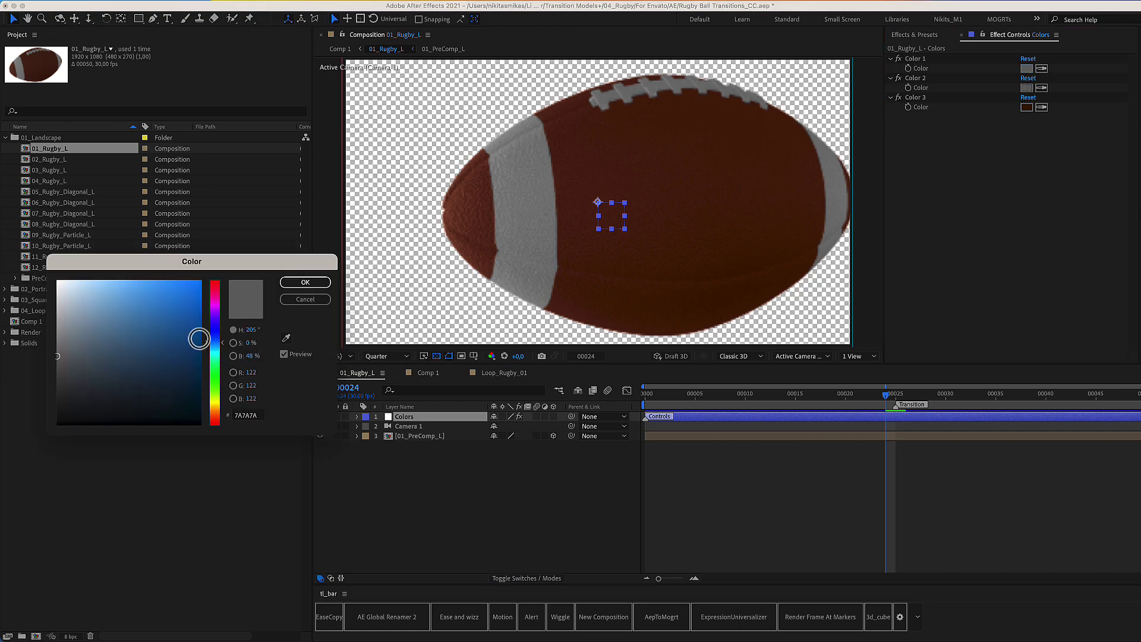
pyautogui.moveTo(194, 337); pyautogui.dragTo(214, 293)
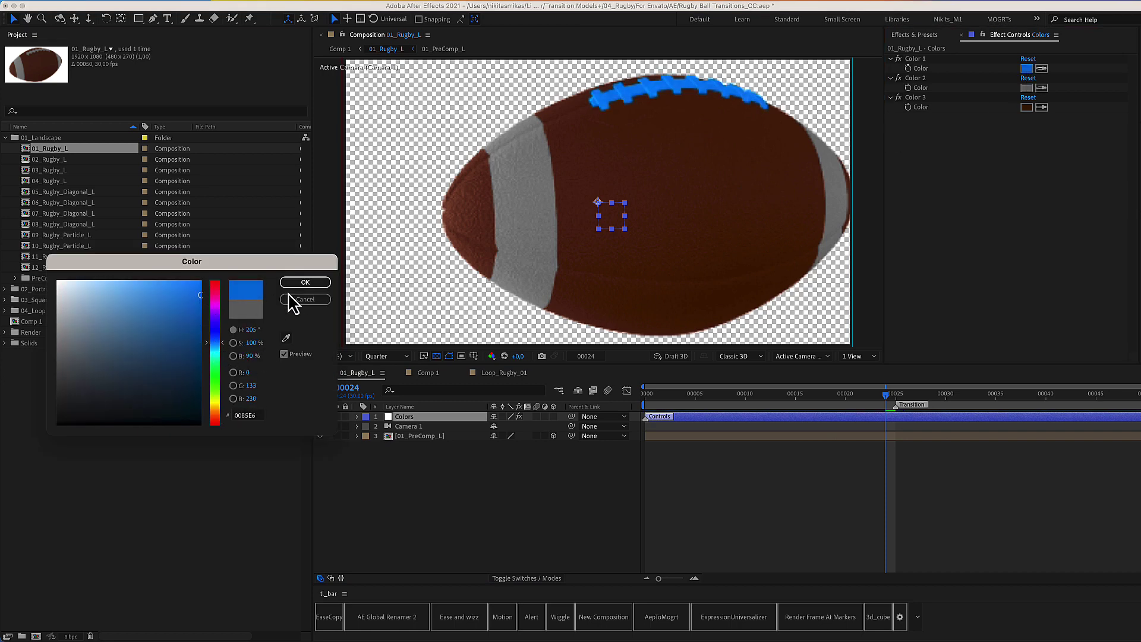
pyautogui.click(304, 283)
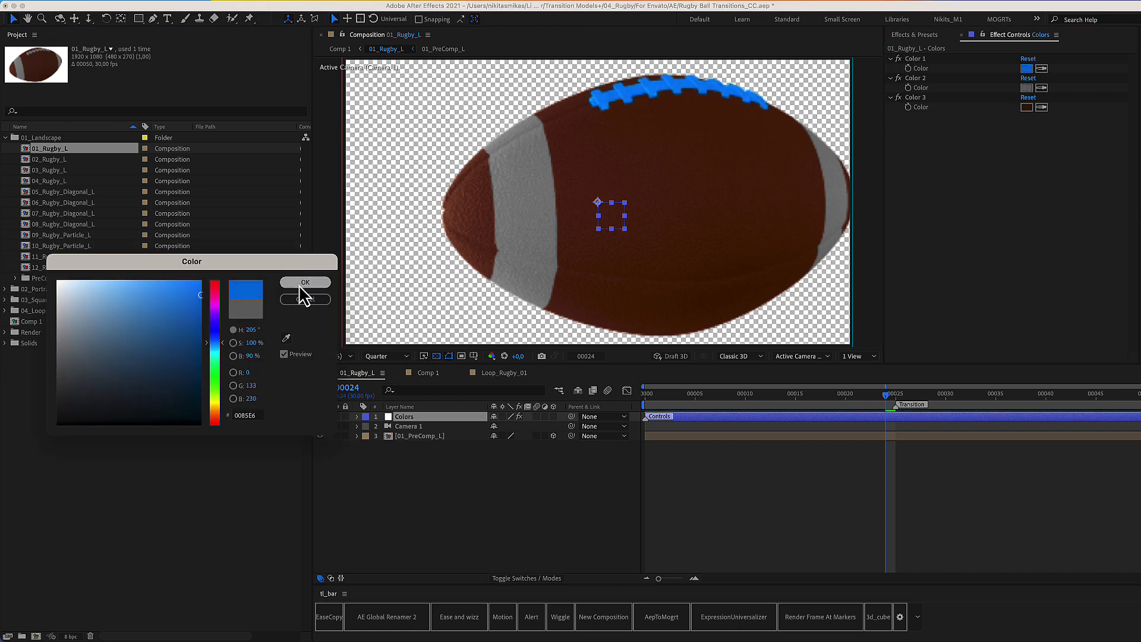
# Set Color 2 to a slightly darkened orange for the stripes and Color 3 to teal
pyautogui.click(1026, 87)
pyautogui.moveTo(217, 328); pyautogui.dragTo(222, 401)
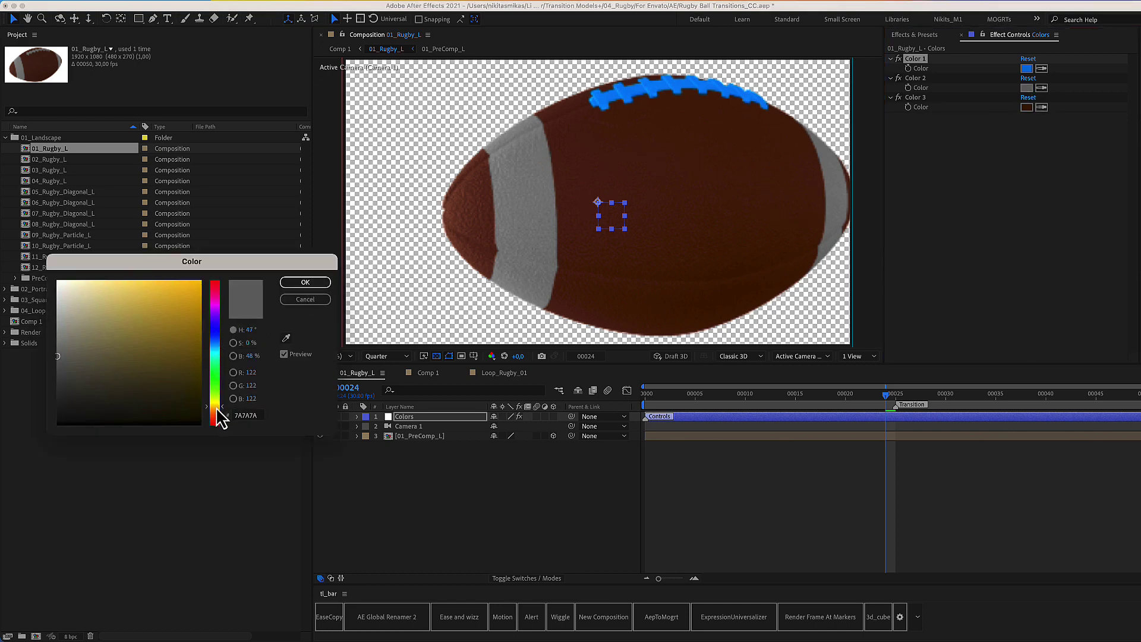
pyautogui.click(199, 290)
pyautogui.moveTo(199, 291); pyautogui.dragTo(199, 311)
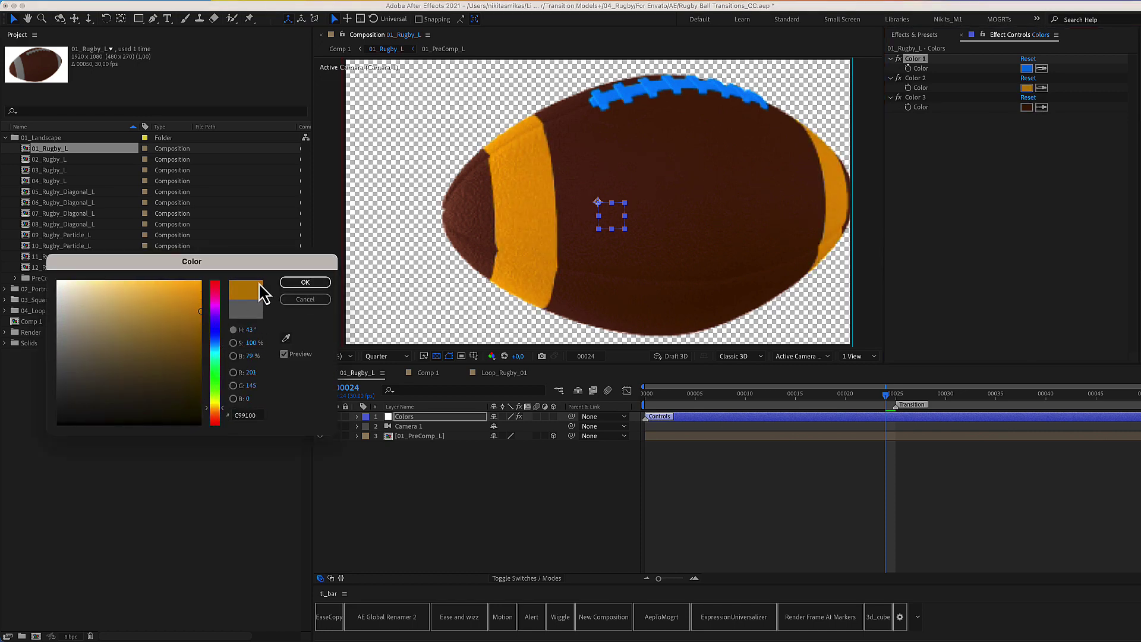
pyautogui.click(303, 284)
pyautogui.click(1027, 107)
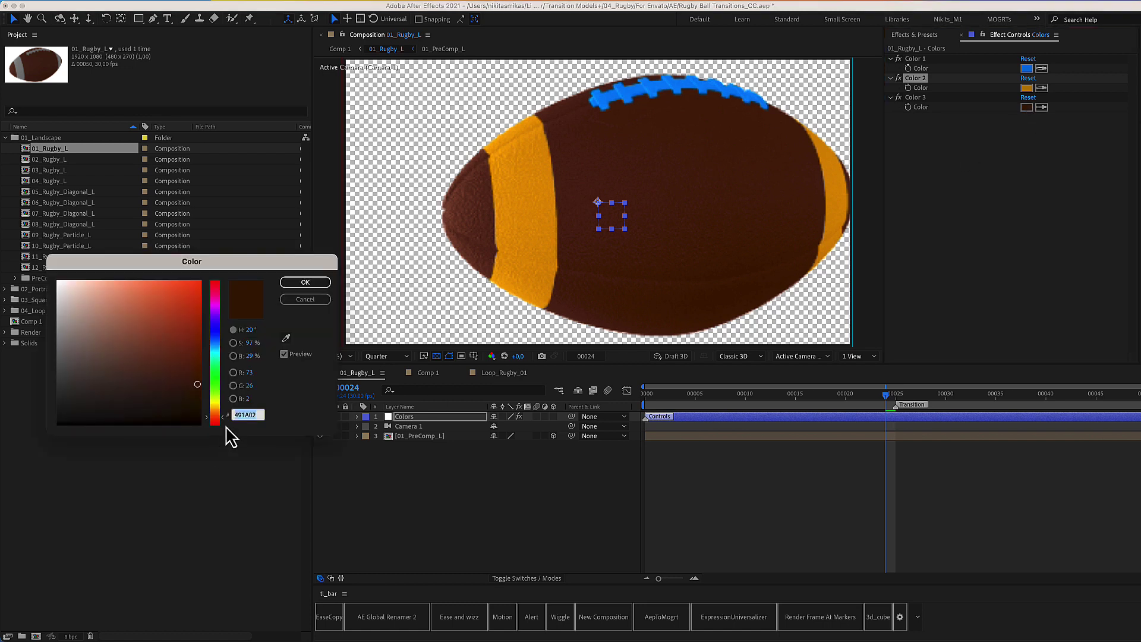
pyautogui.click(214, 352)
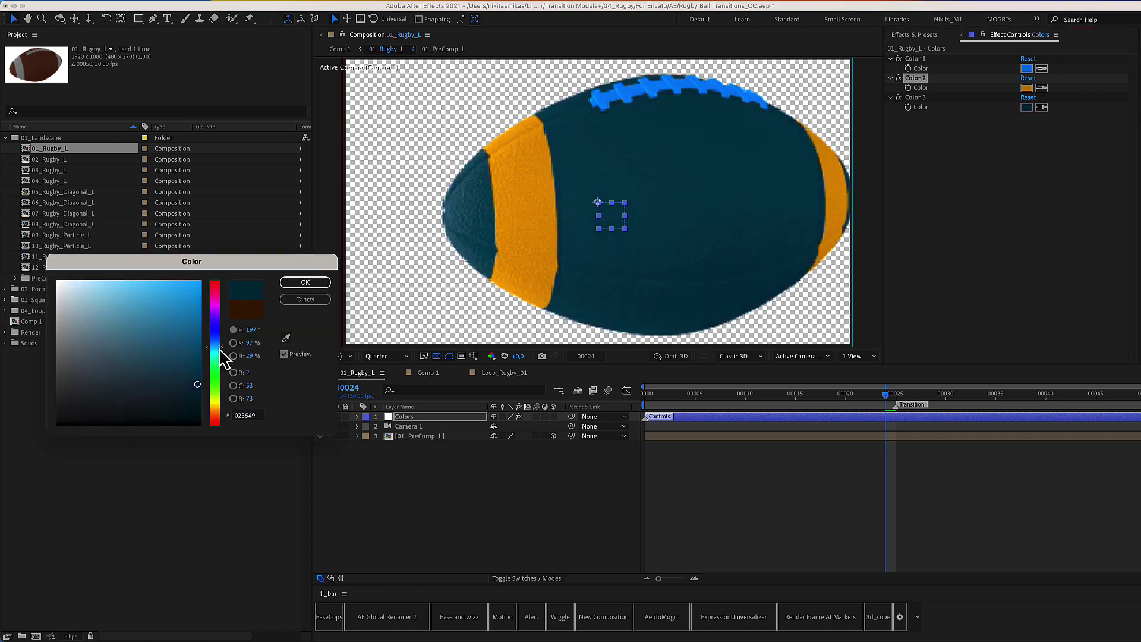